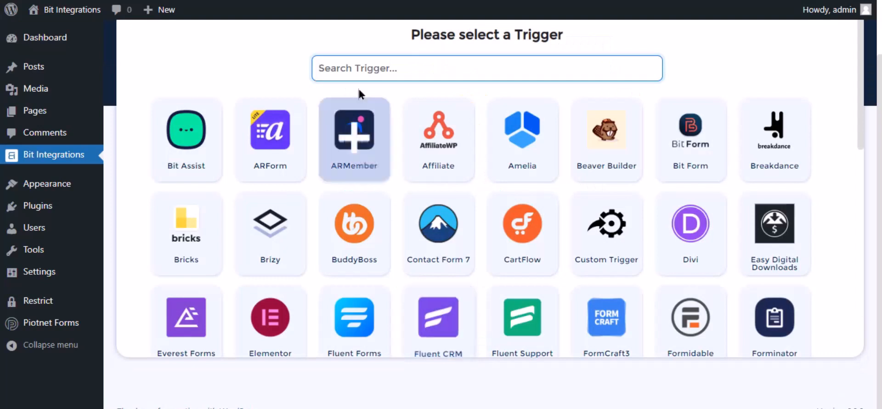
- Choose Piotnet Forms with its Contact Forms form as the trigger, found by searching 'pi', and continue
text(pio)
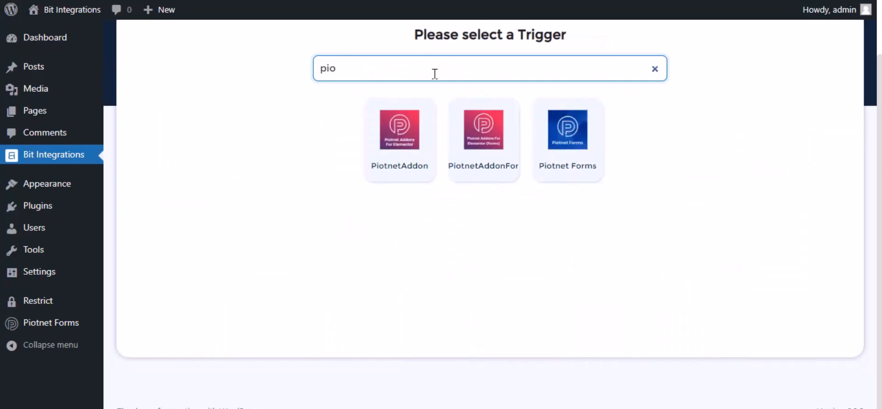
click(558, 150)
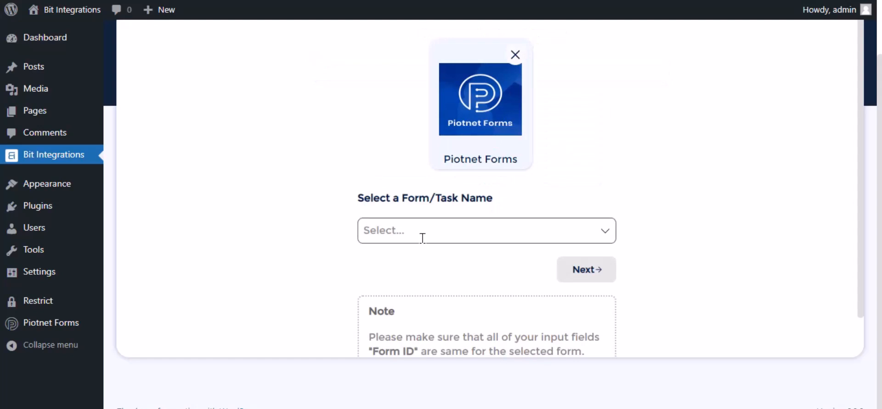
click(423, 238)
click(417, 256)
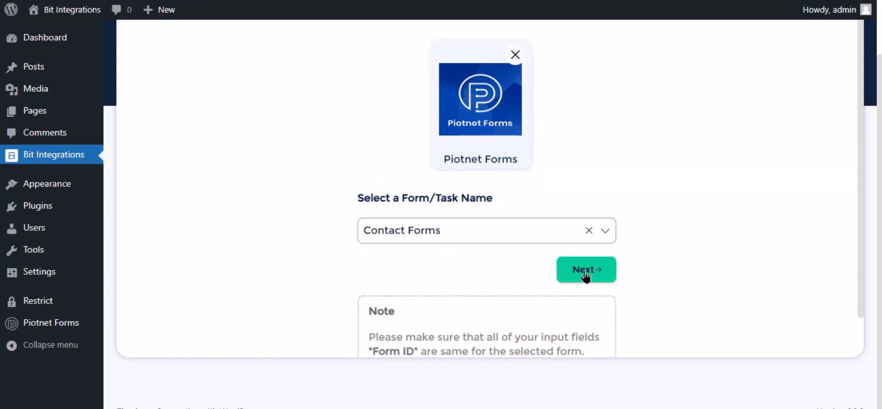
click(585, 271)
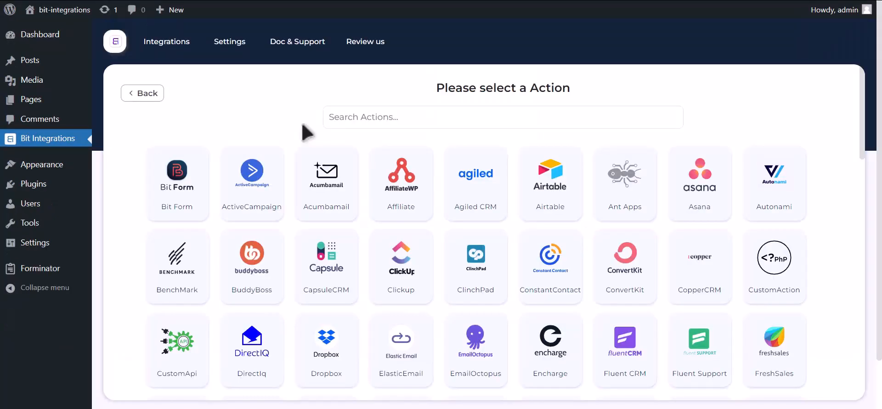
- Search actions for 'zoom' and choose Zoom as the action
click(395, 128)
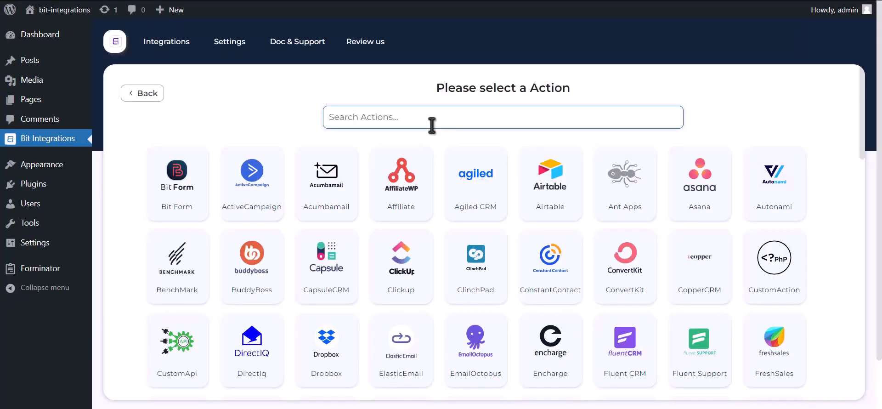
text(zoom)
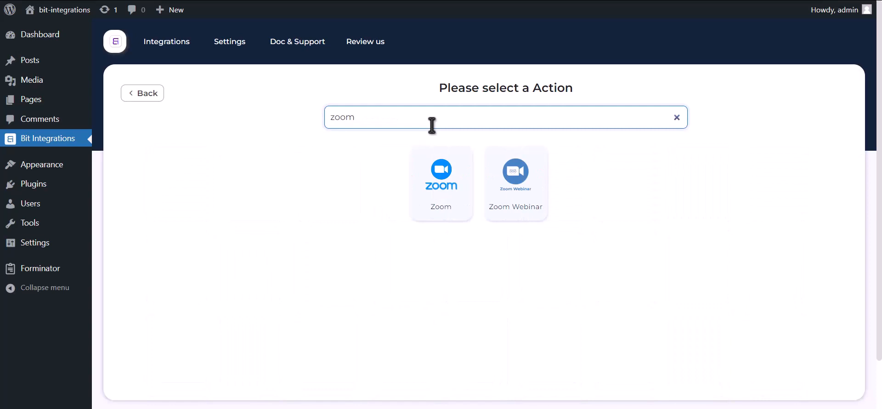
click(444, 210)
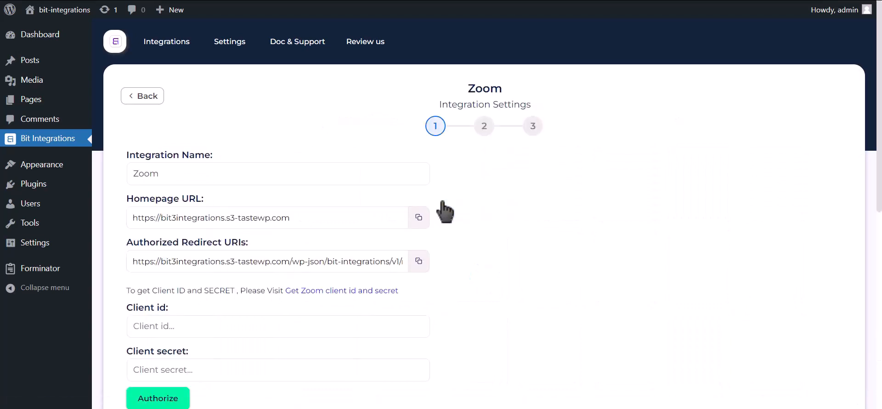
- Follow the 'Get Zoom client id and secret' link to Zoom's app-creation page
scroll(441, 208, down, 2)
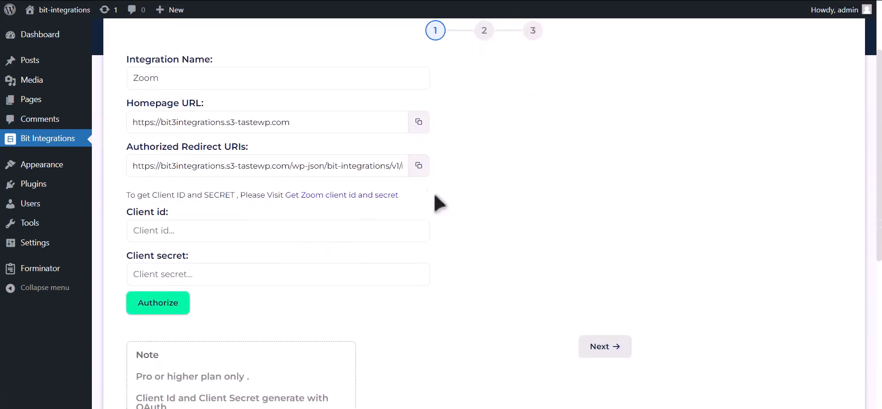
drag(126, 194, 285, 195)
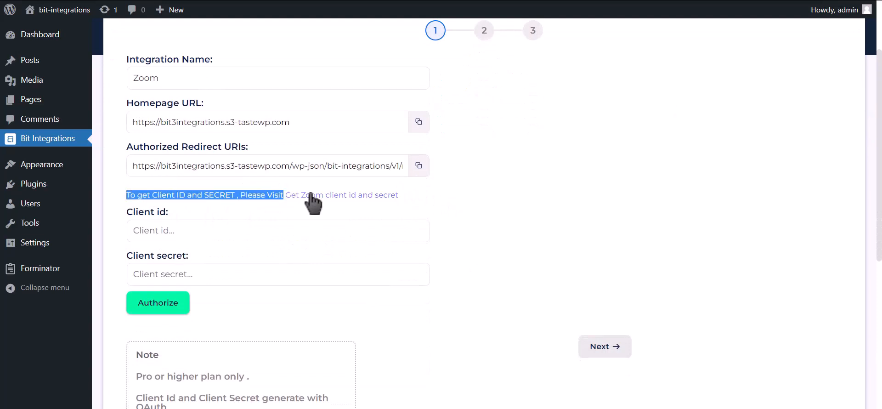
click(369, 202)
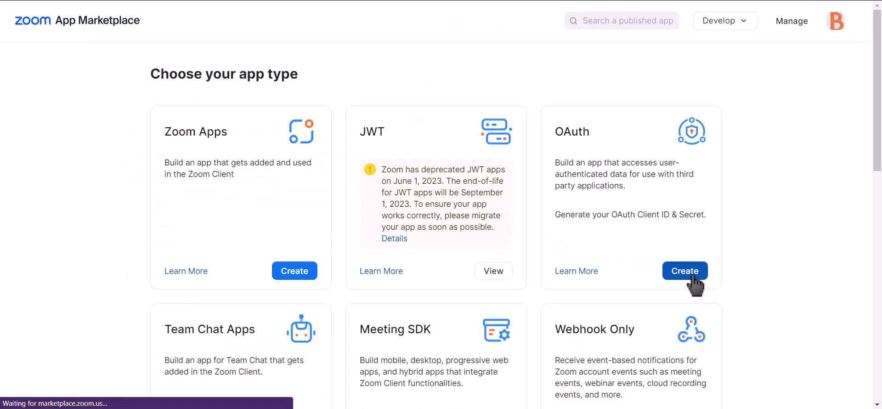
- Create an unpublished OAuth app named 'Bit integrations' in Zoom App Marketplace
click(692, 276)
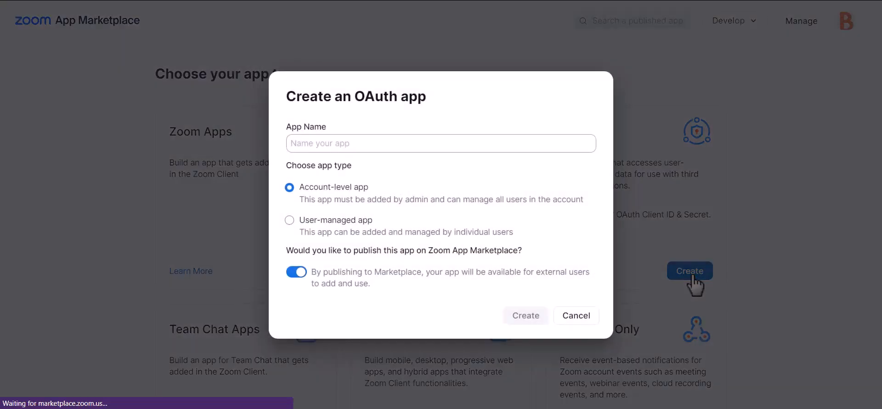
click(297, 272)
click(420, 143)
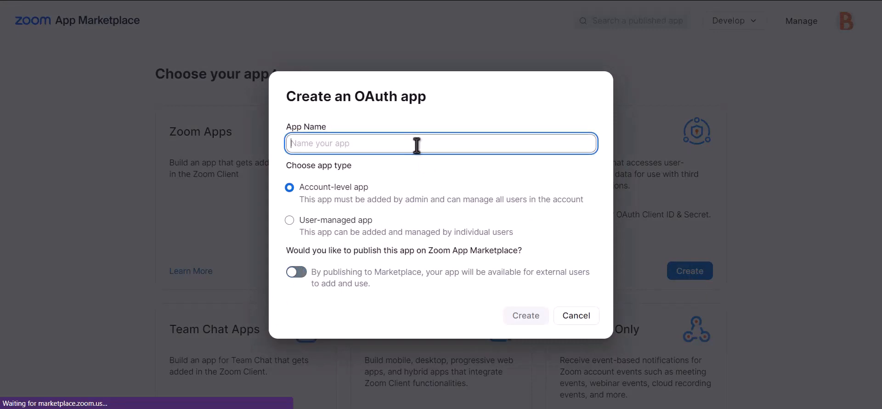
text(Bit)
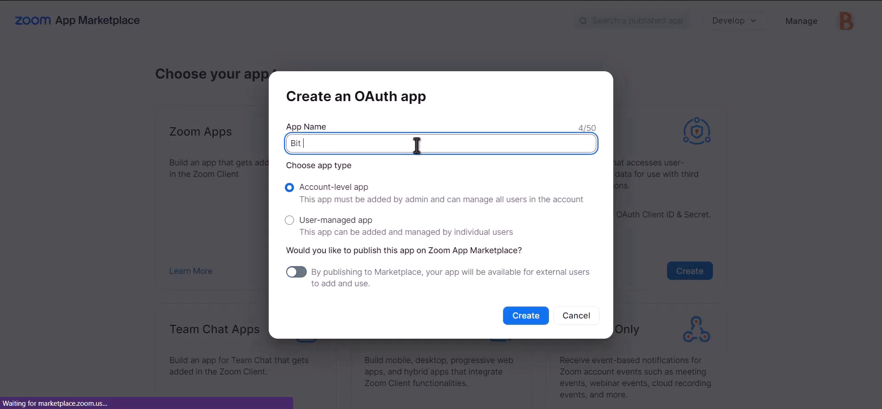
text( integrations)
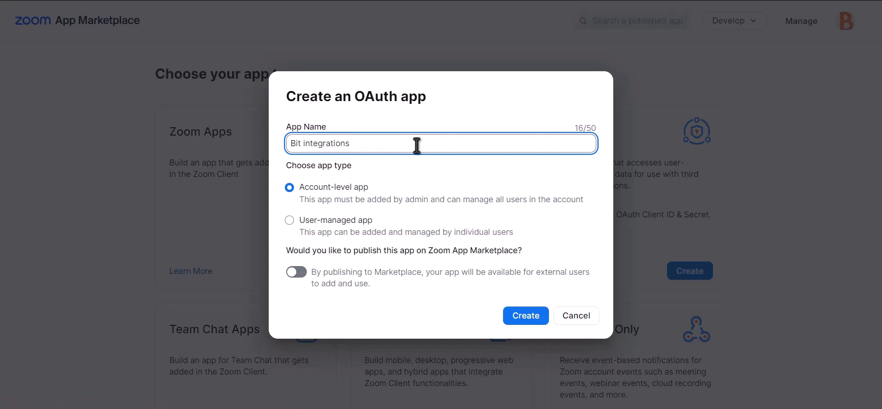
click(534, 323)
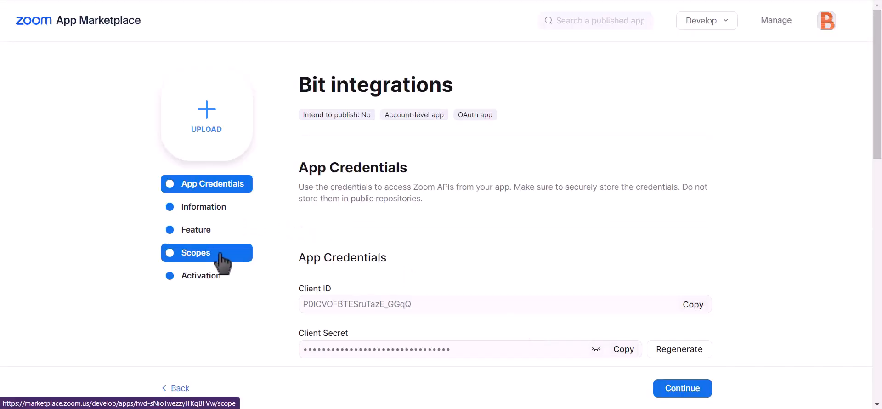
- In the app's Scopes, add the meeting:master and meeting:read:admin scopes
click(199, 255)
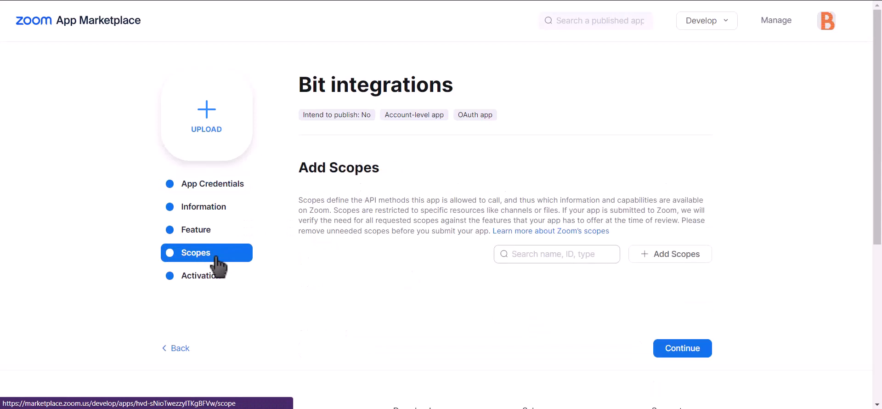
click(684, 258)
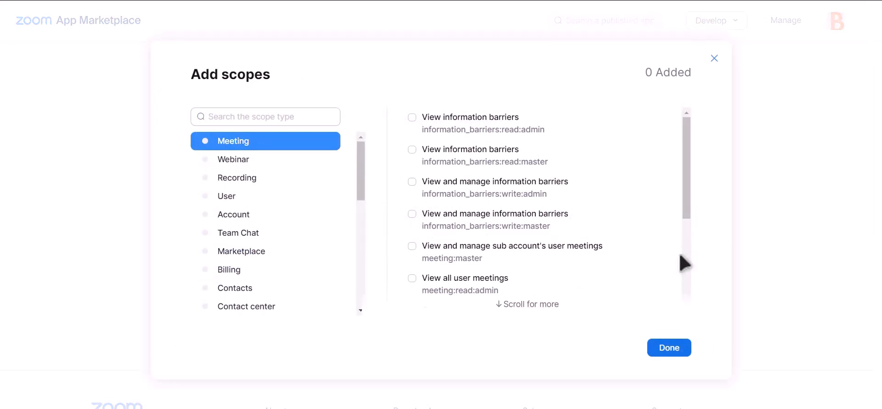
click(412, 247)
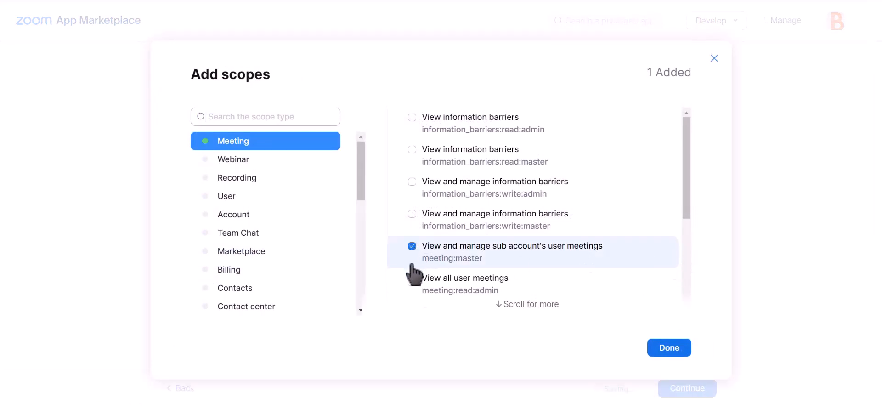
click(413, 278)
scroll(508, 245, down, 4)
scroll(512, 244, up, 4)
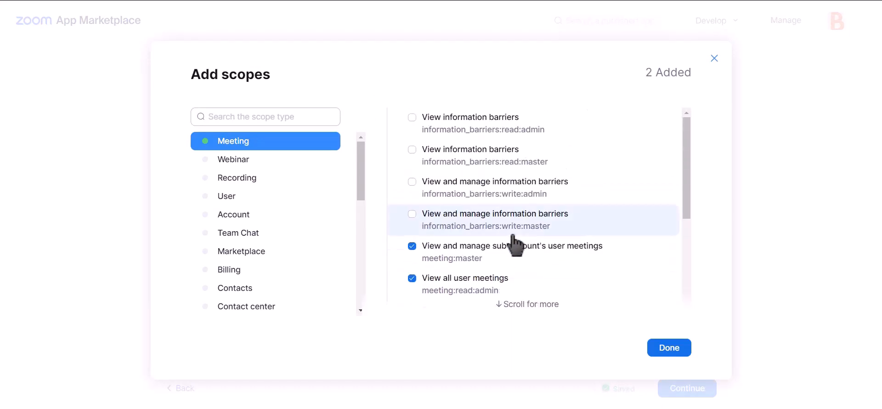
scroll(528, 246, down, 2)
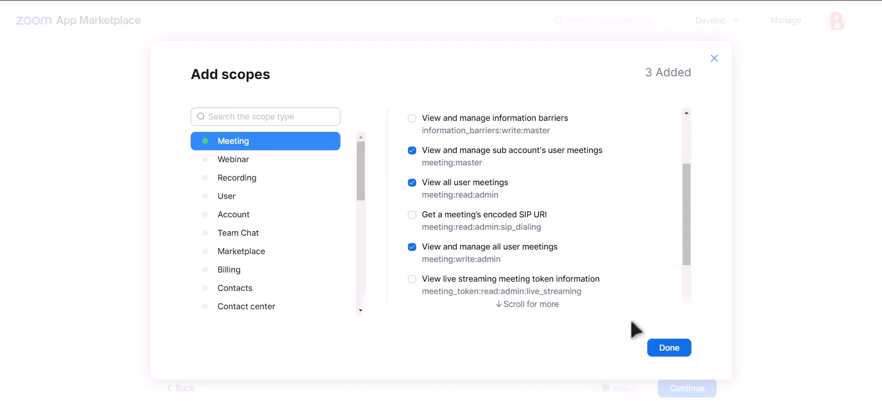
- Add the user:master and user:read:admin scopes, then return to the App Credentials page
click(243, 197)
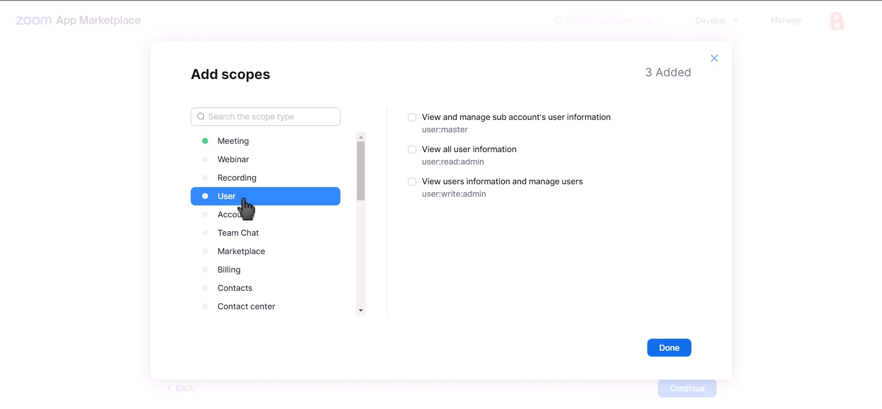
click(450, 135)
click(452, 160)
click(667, 352)
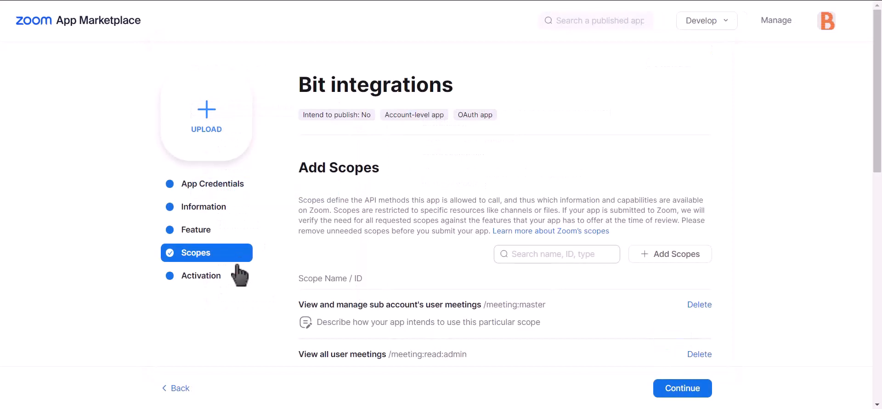
click(222, 190)
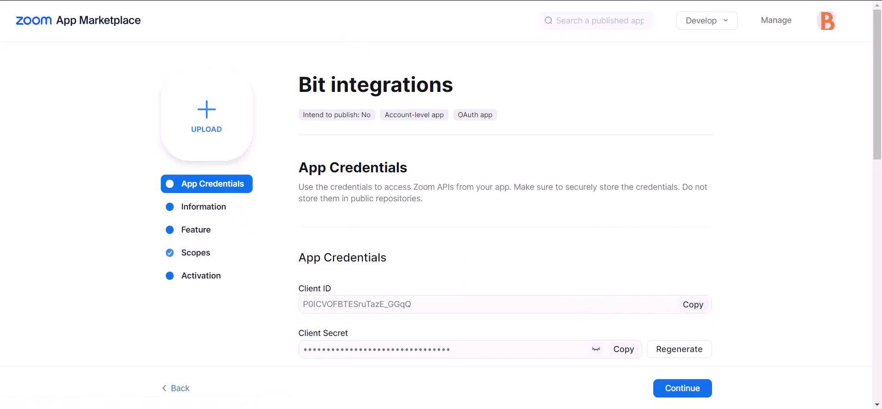
click(271, 1)
- Paste the Zoom client ID into Bit Integrations and copy the app's client secret
click(201, 238)
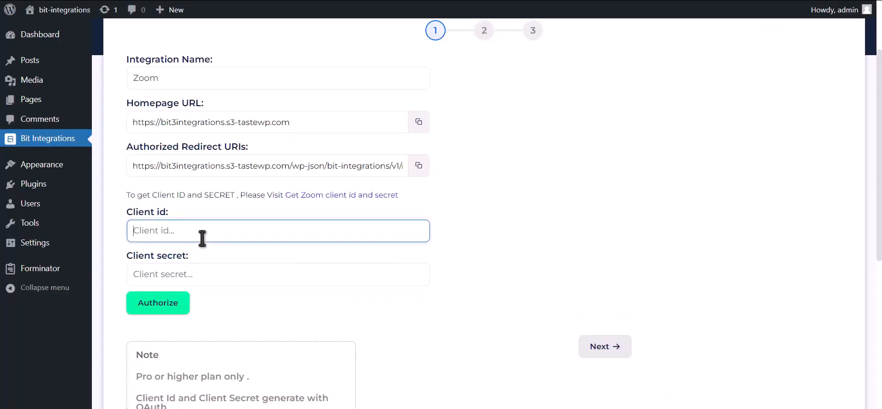
click(452, 1)
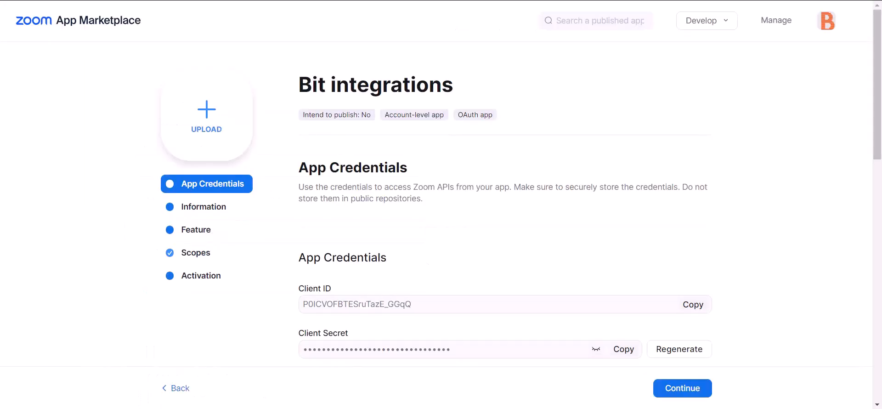
drag(299, 331, 360, 339)
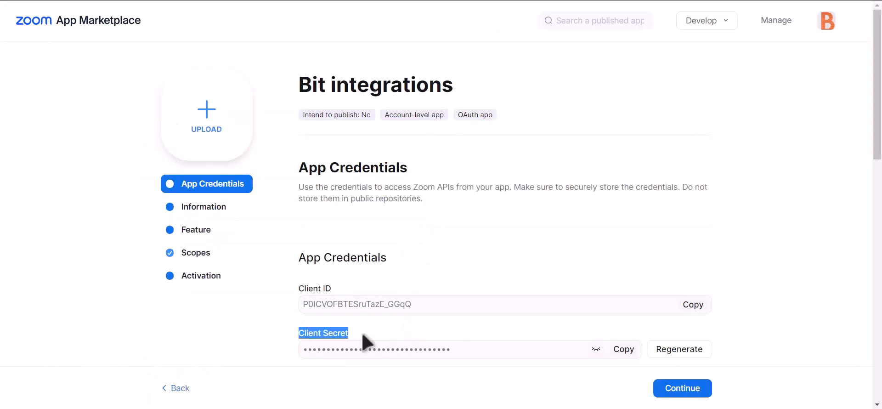
click(625, 350)
- Paste the client secret into Bit Integrations and copy the Authorized Redirect URI
click(285, 1)
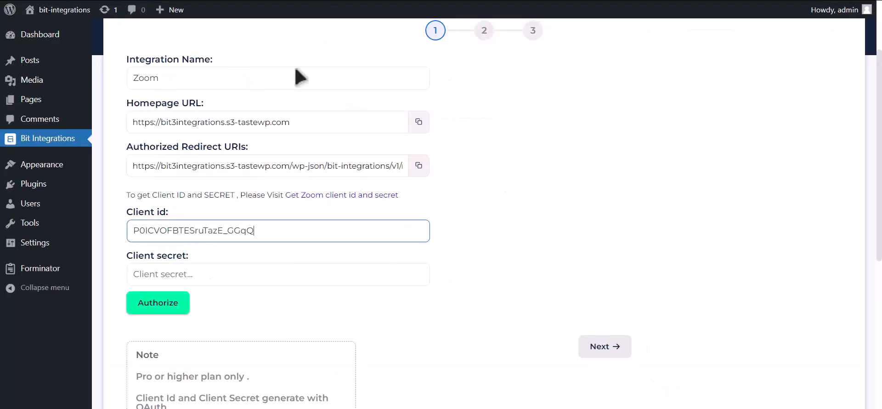
click(225, 275)
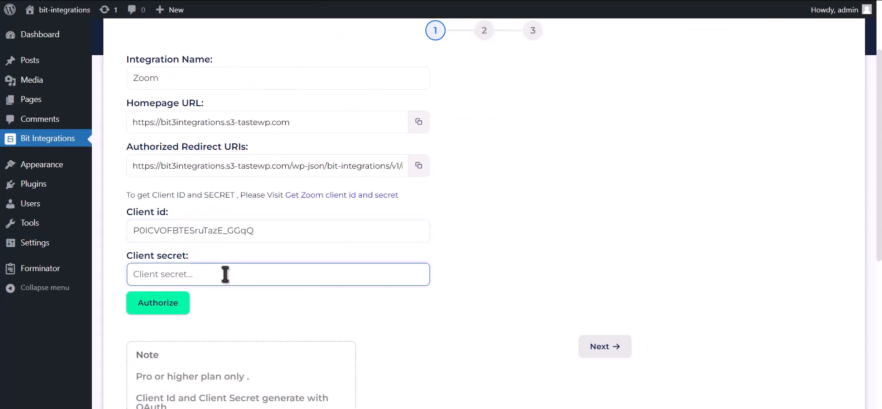
key(ctrl+v)
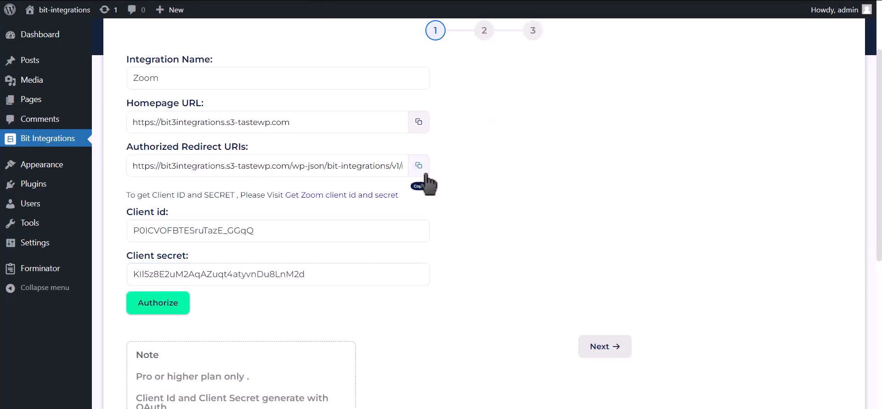
click(420, 171)
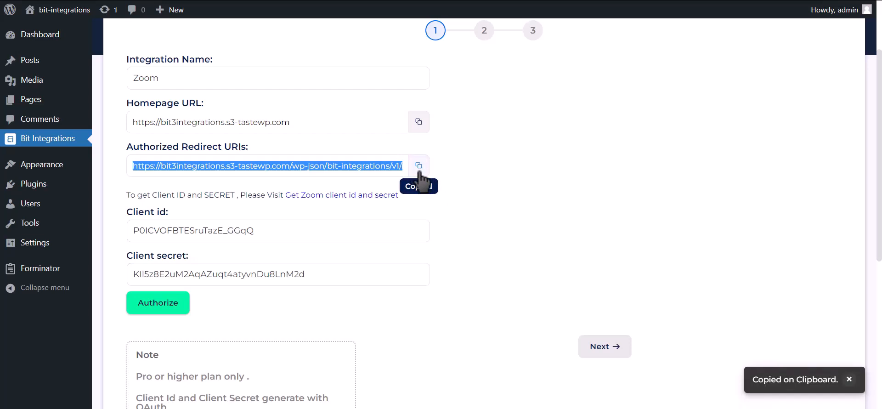
click(478, 1)
- Paste the redirect URI as the Zoom app's OAuth redirect URL and as an allow-list entry
scroll(471, 152, down, 2)
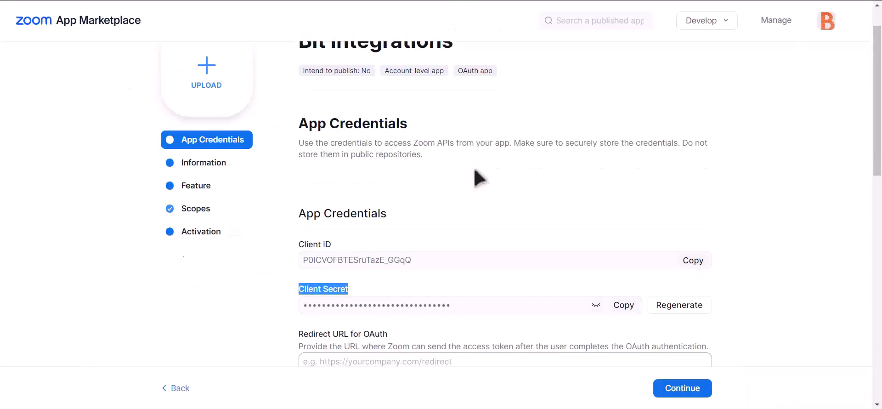
click(352, 305)
key(ctrl+v)
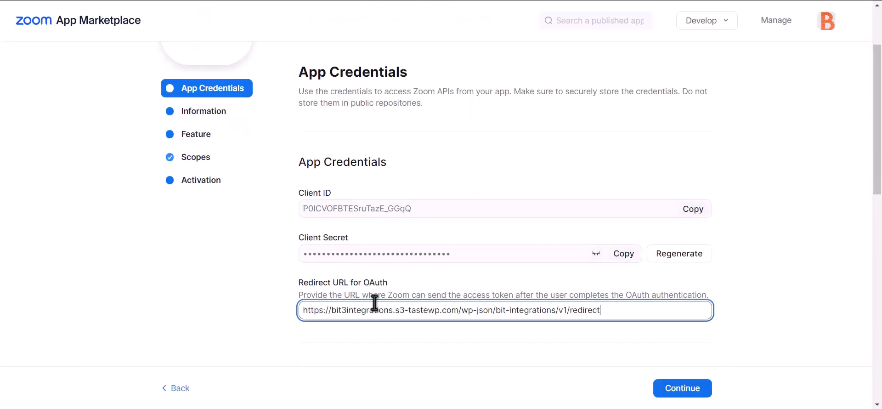
scroll(373, 305, down, 5)
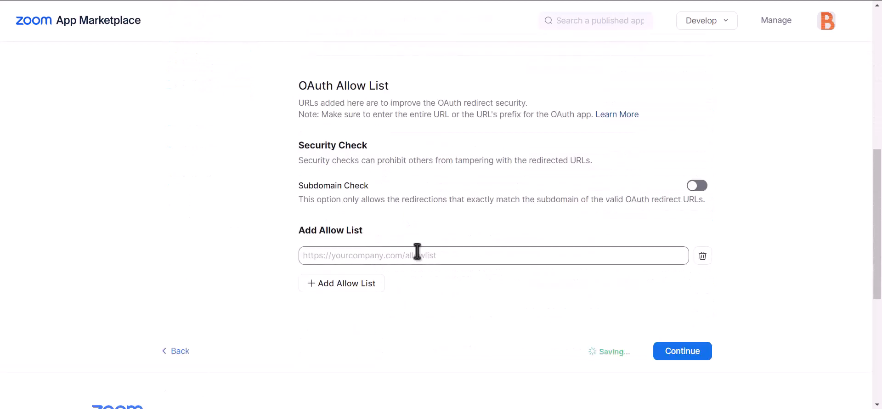
click(394, 257)
key(ctrl+v)
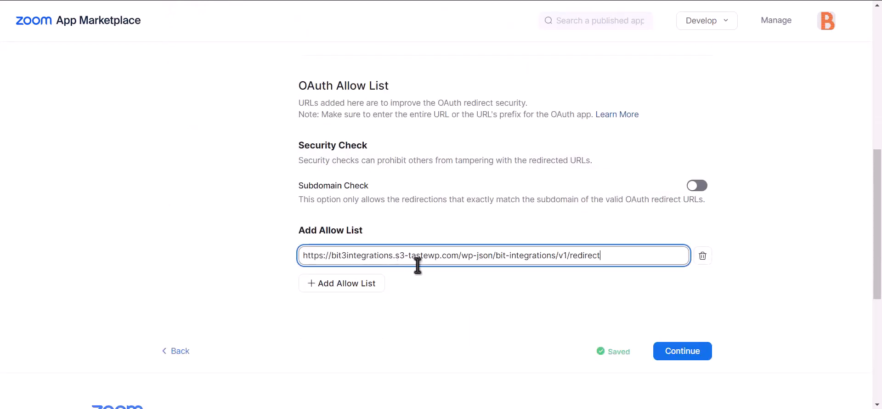
click(547, 310)
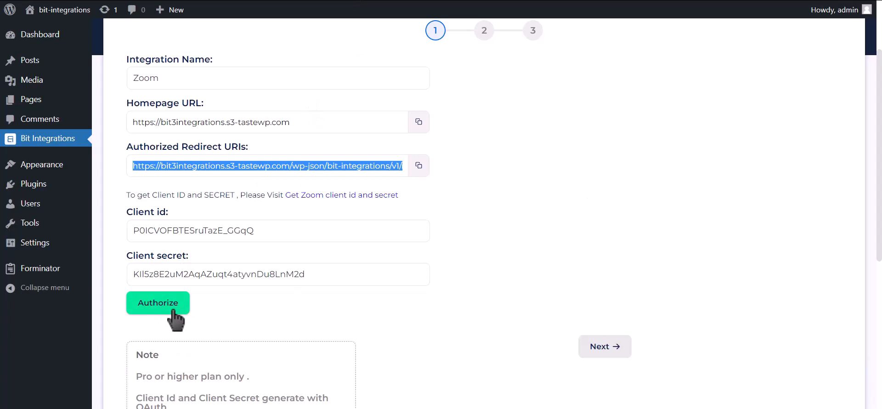
- Authorize Zoom by allowing access in the popup, then continue to field mapping
click(173, 312)
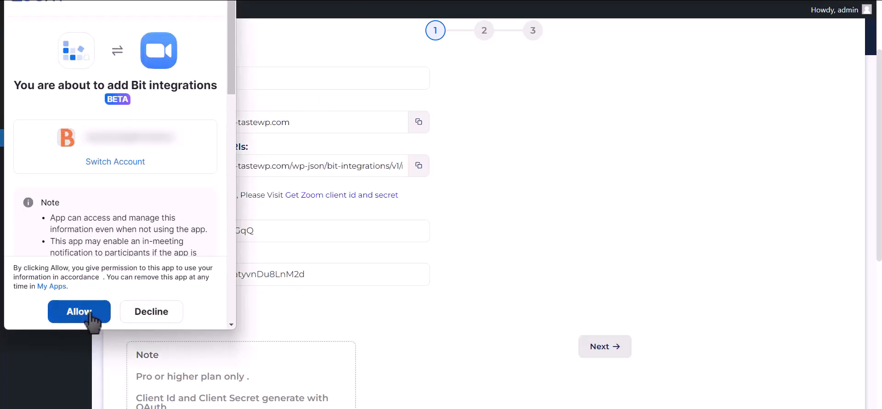
click(91, 316)
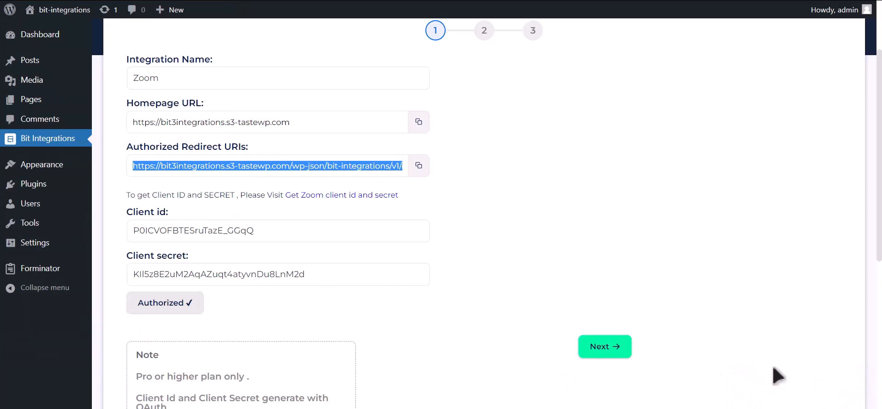
click(619, 355)
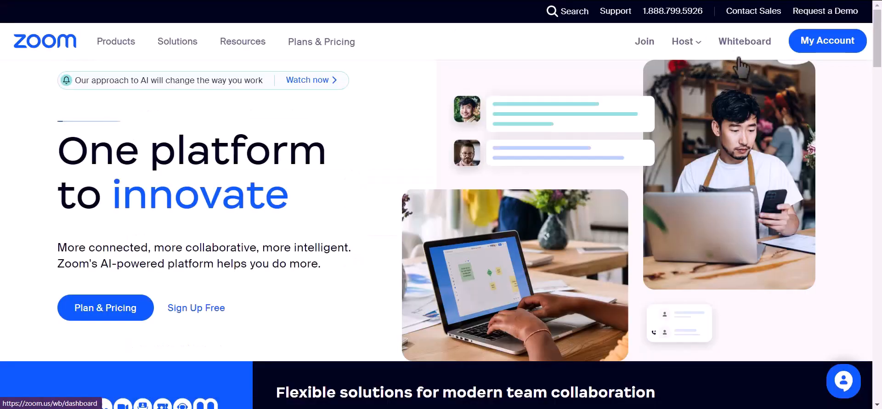
- Schedule a Zoom meeting with topic 'Bit Integrations', tick Registration Required, and save it
click(813, 41)
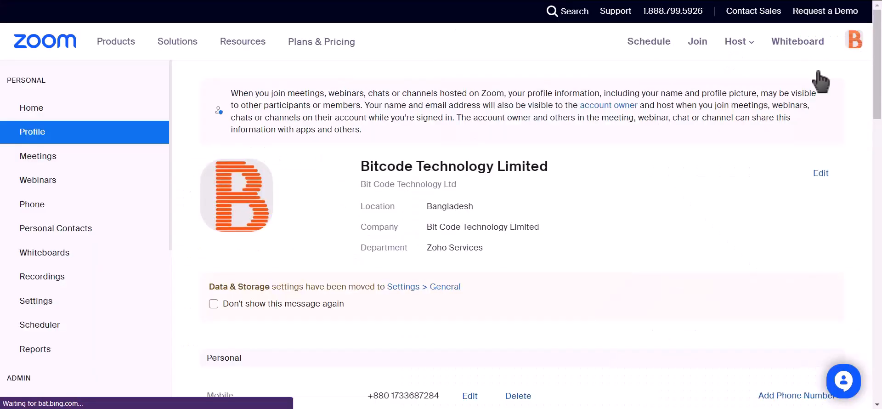
click(73, 166)
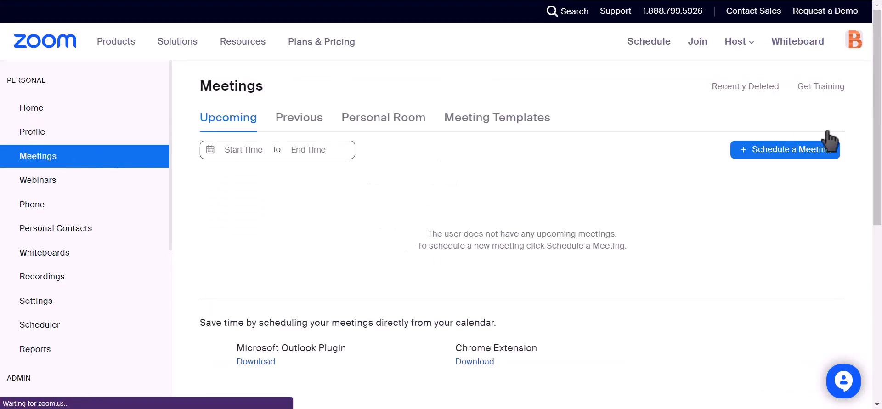
click(795, 152)
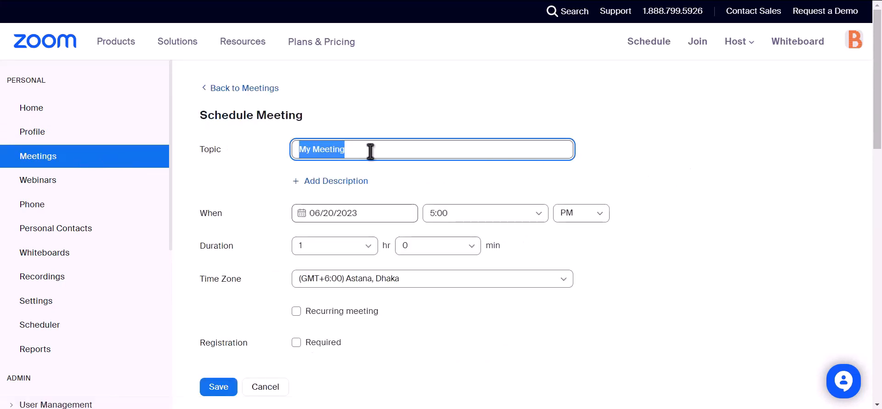
text(Bit)
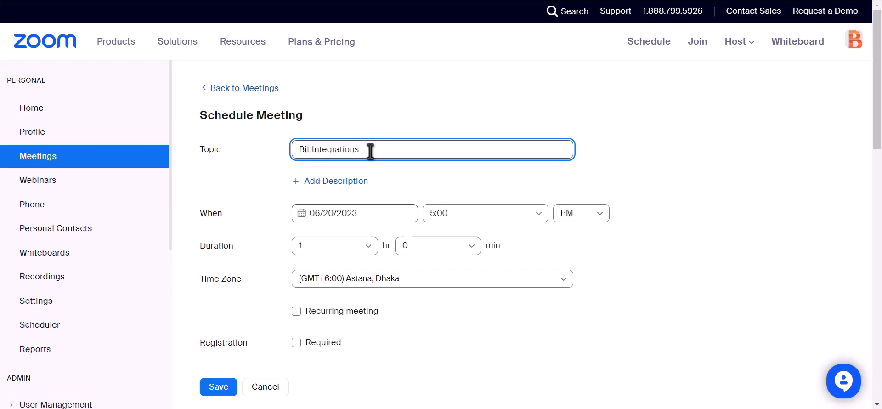
scroll(370, 149, down, 2)
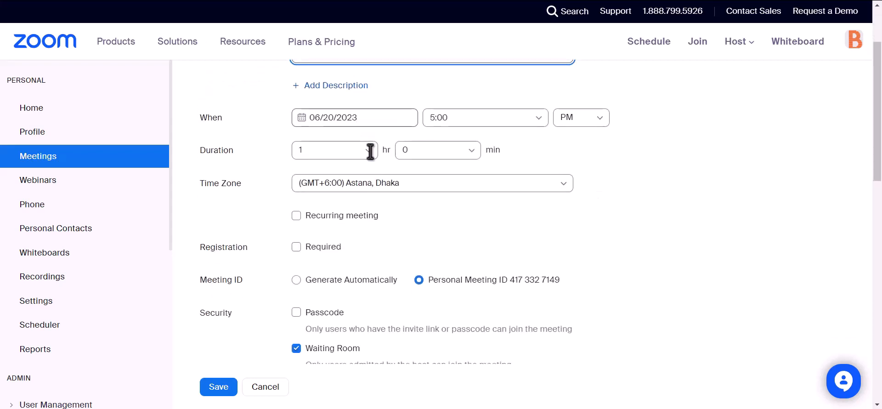
drag(198, 250, 249, 250)
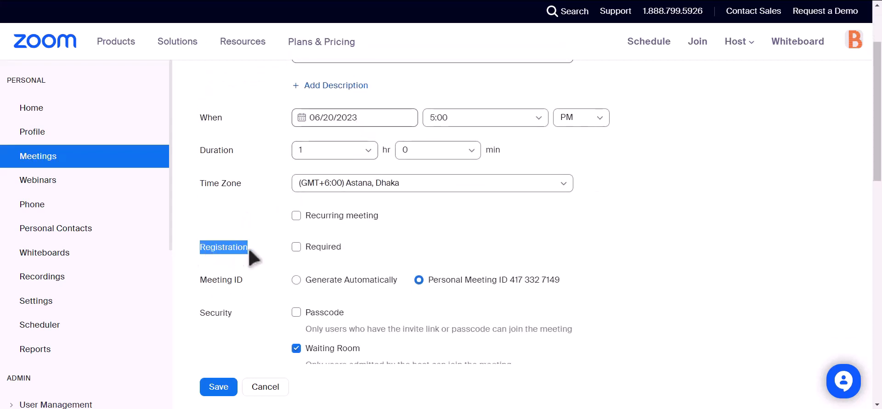
click(296, 246)
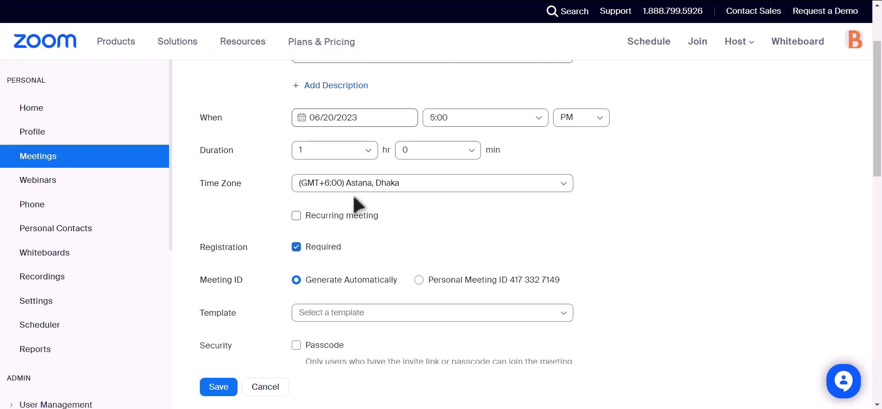
scroll(354, 202, down, 4)
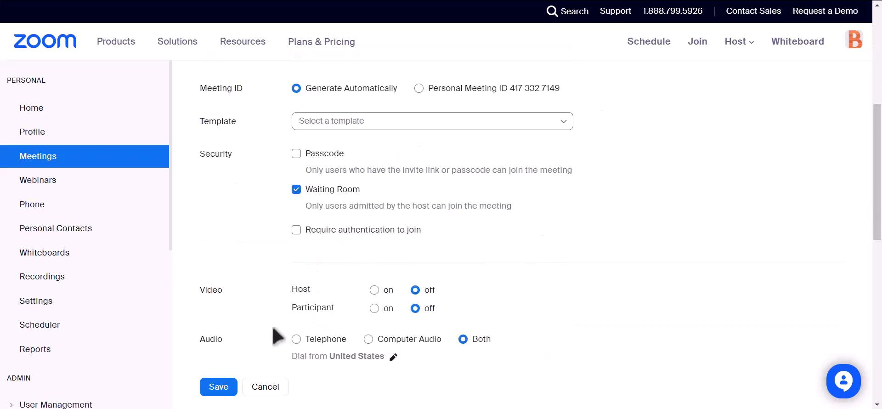
click(214, 386)
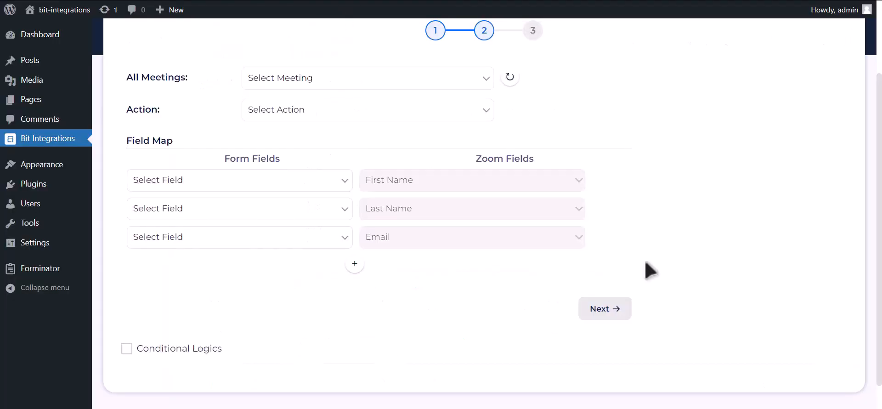
- Refresh the meetings, pick the Bit Integrations meeting, and set the action to Create User
click(511, 78)
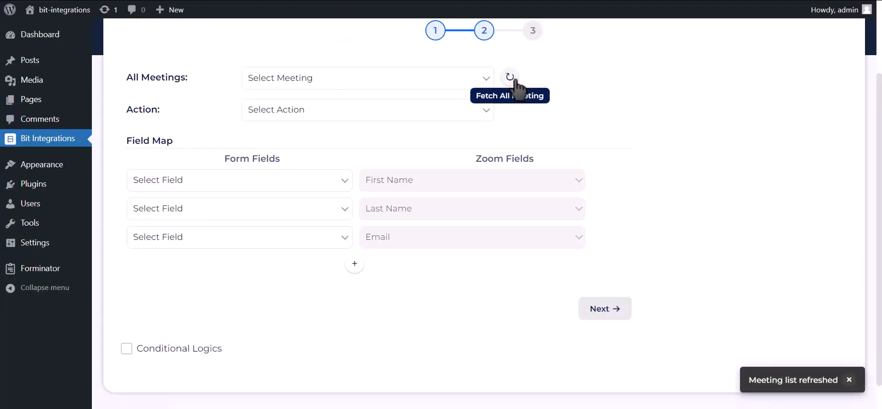
click(450, 79)
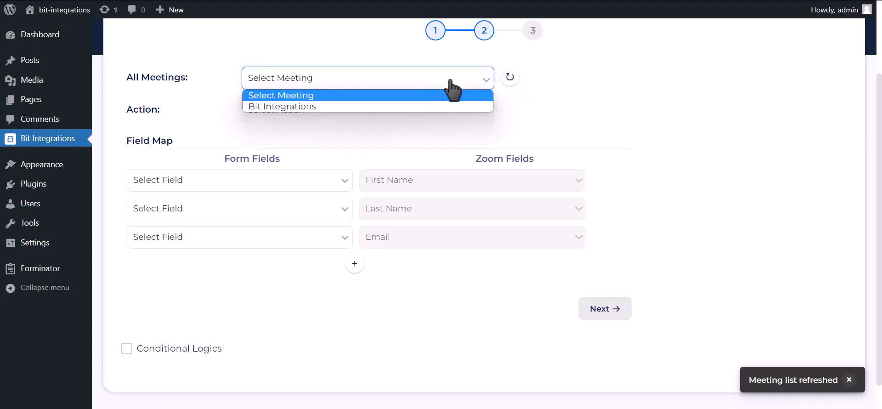
click(356, 108)
click(359, 113)
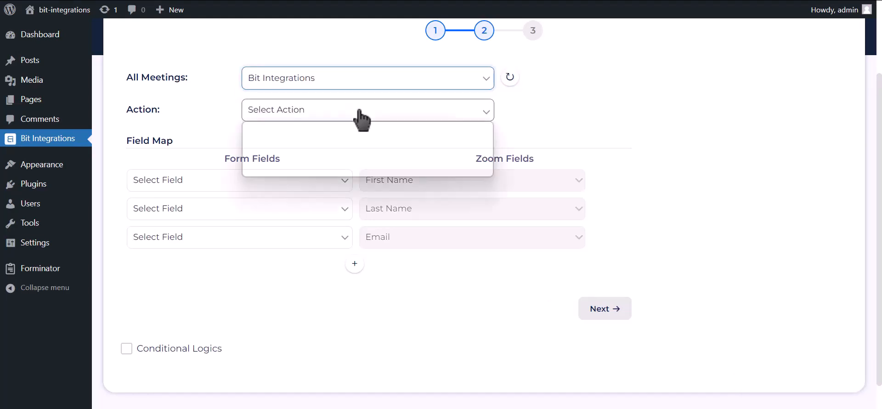
click(302, 161)
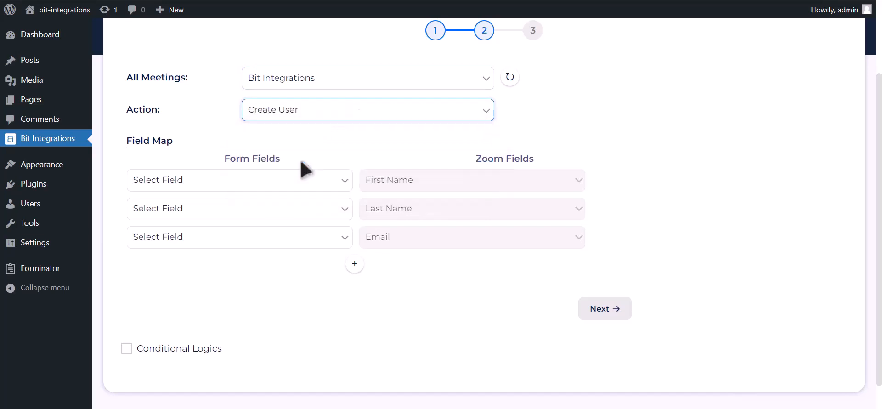
- Map First Name-1, Last Name-1, Email Address-1 and Phone Number-1 to Zoom's name, email and Phone fields
click(307, 181)
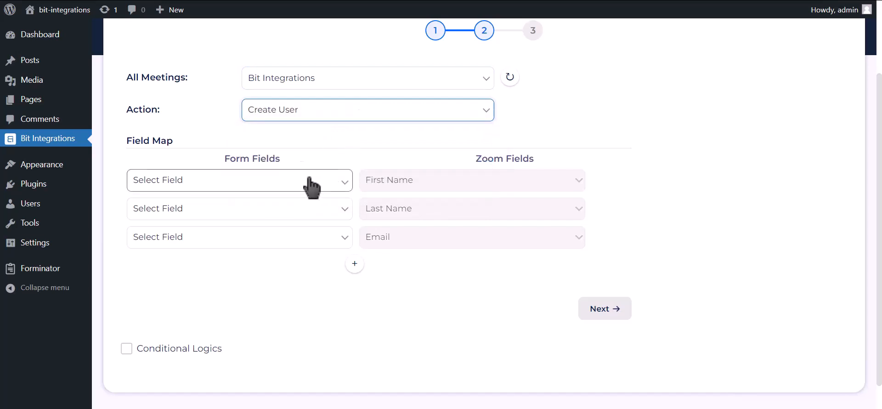
click(308, 220)
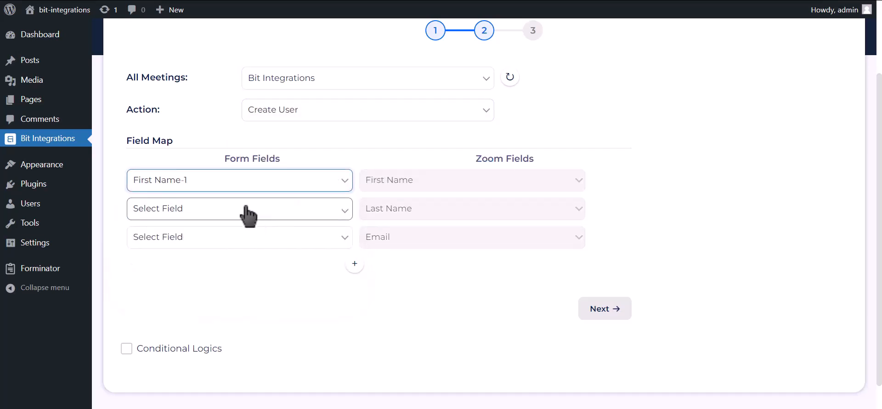
click(276, 209)
click(183, 259)
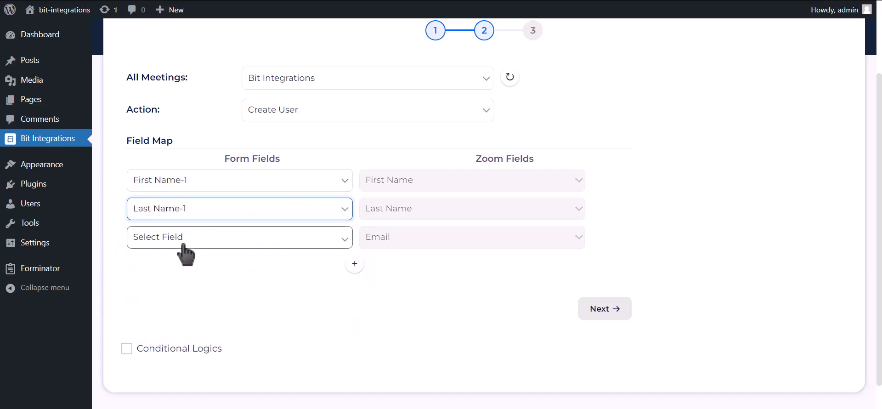
click(186, 239)
click(176, 298)
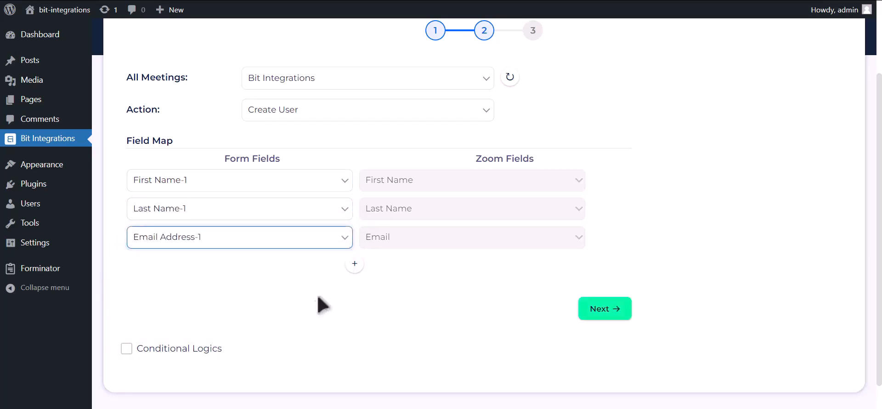
click(354, 264)
click(282, 270)
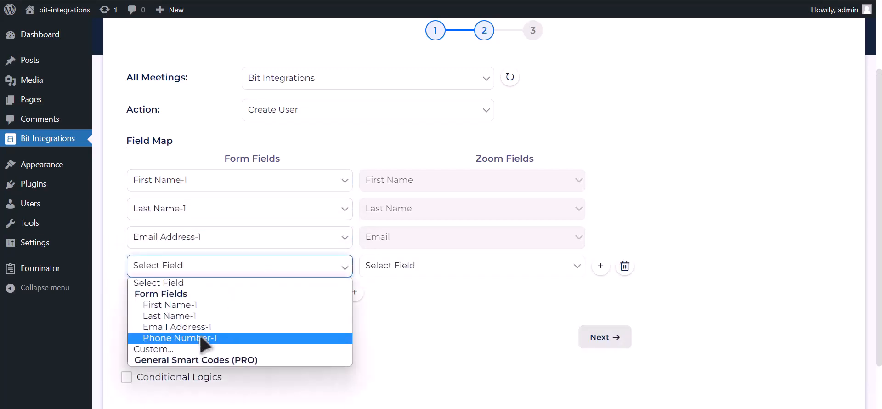
click(259, 338)
click(406, 271)
click(392, 317)
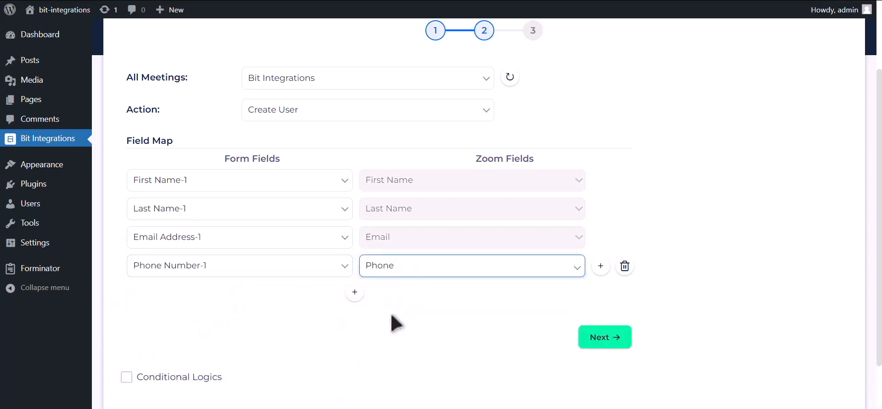
- Leave conditional logic off, then finish and save the integration
scroll(416, 303, down, 1)
click(204, 377)
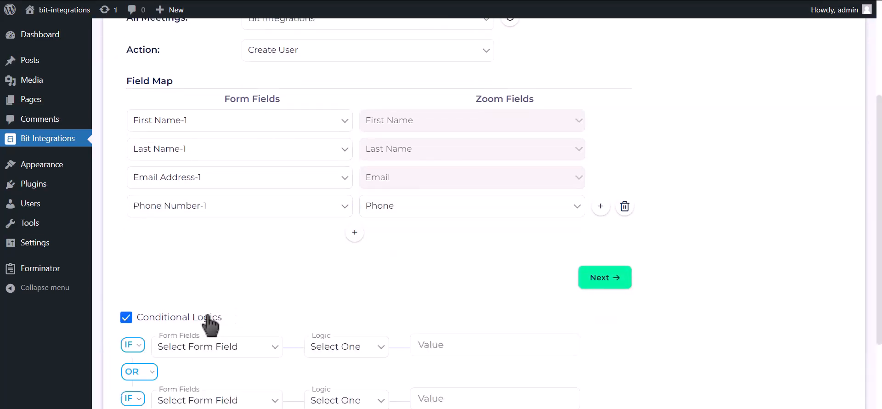
scroll(207, 313, down, 2)
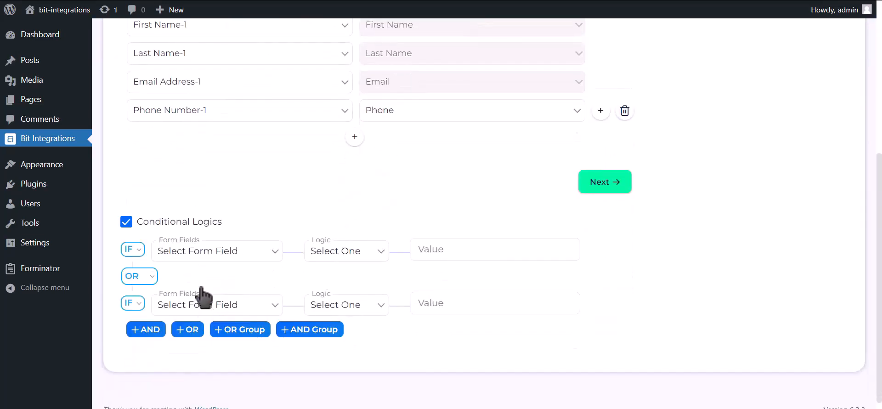
click(186, 225)
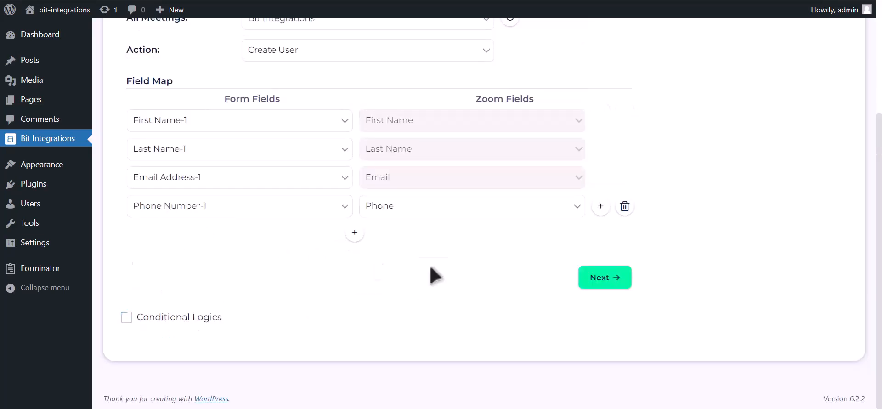
click(599, 278)
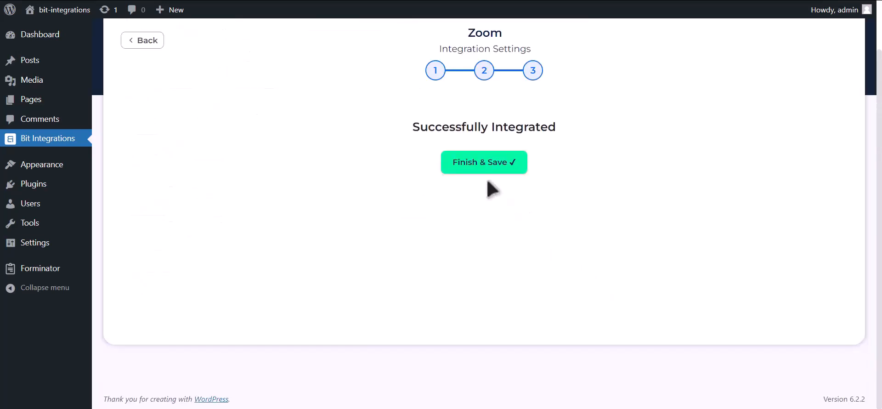
click(495, 174)
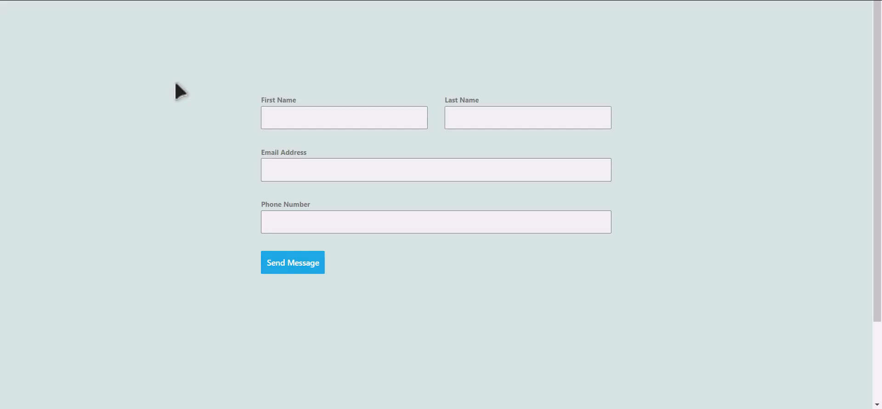
- Fill the contact form with a test first name, last name, e-mail address and phone number, and send it
click(358, 120)
text(Bit)
key(Tab)
text(Integrations)
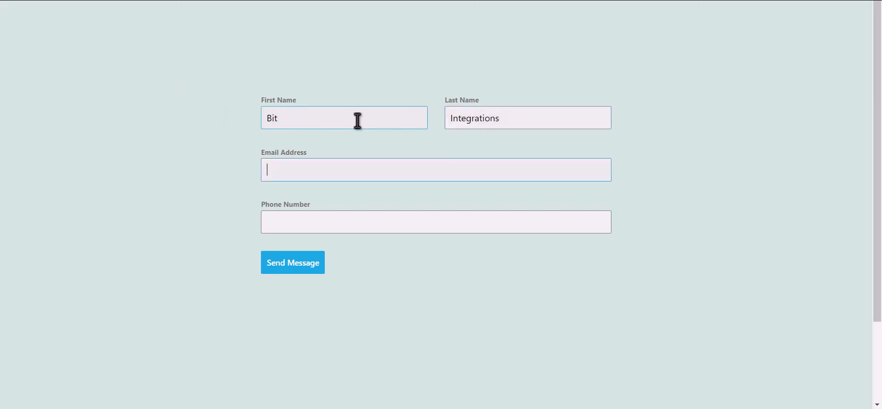
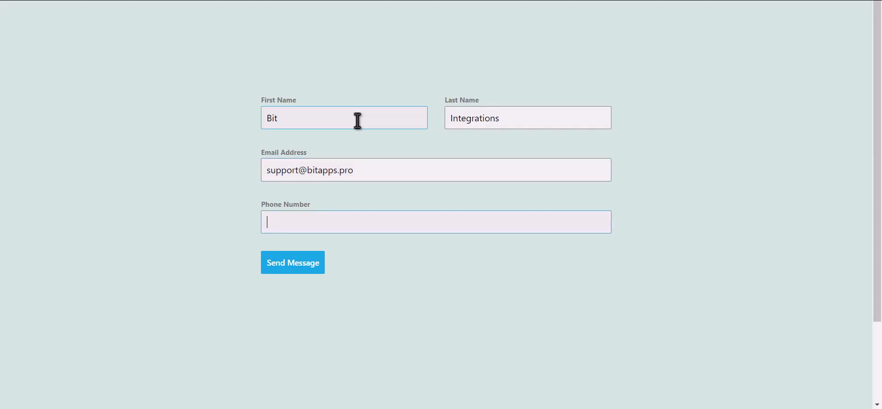
text(444555666)
click(302, 269)
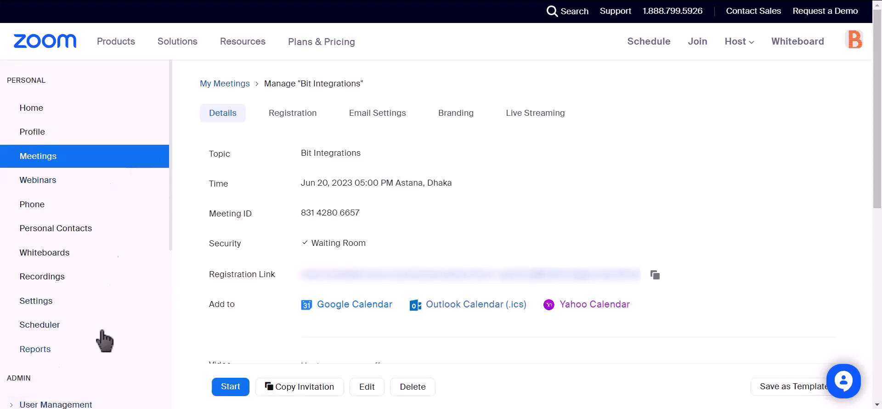
- Open Users under User Management, switch to Pending, and inspect the new Basic user dated Jun 20, 2023
scroll(118, 250, down, 2)
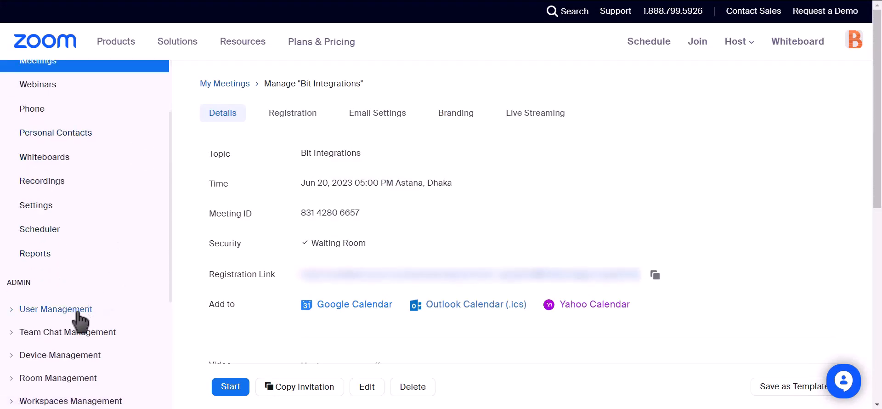
click(19, 309)
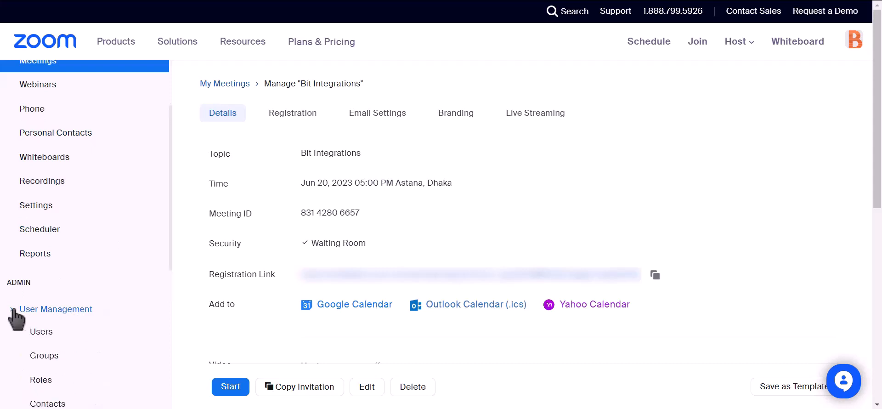
click(36, 333)
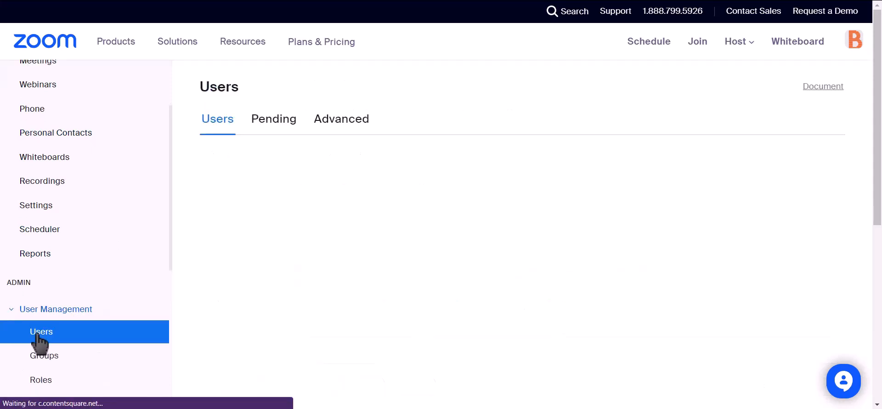
click(265, 131)
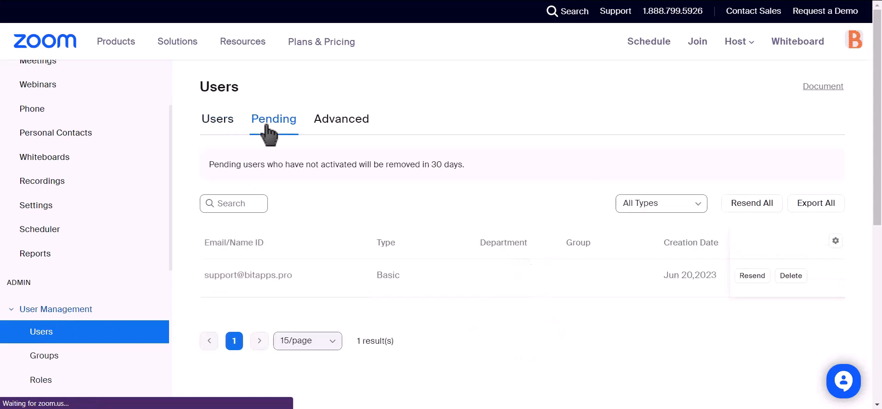
drag(296, 276, 222, 287)
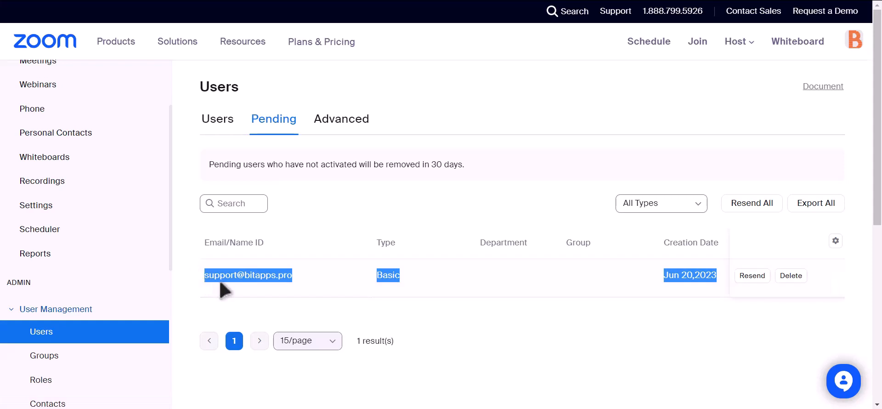
click(422, 315)
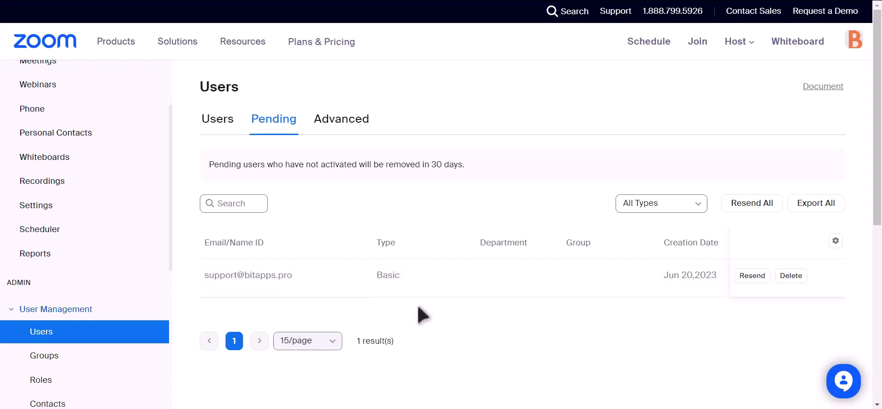